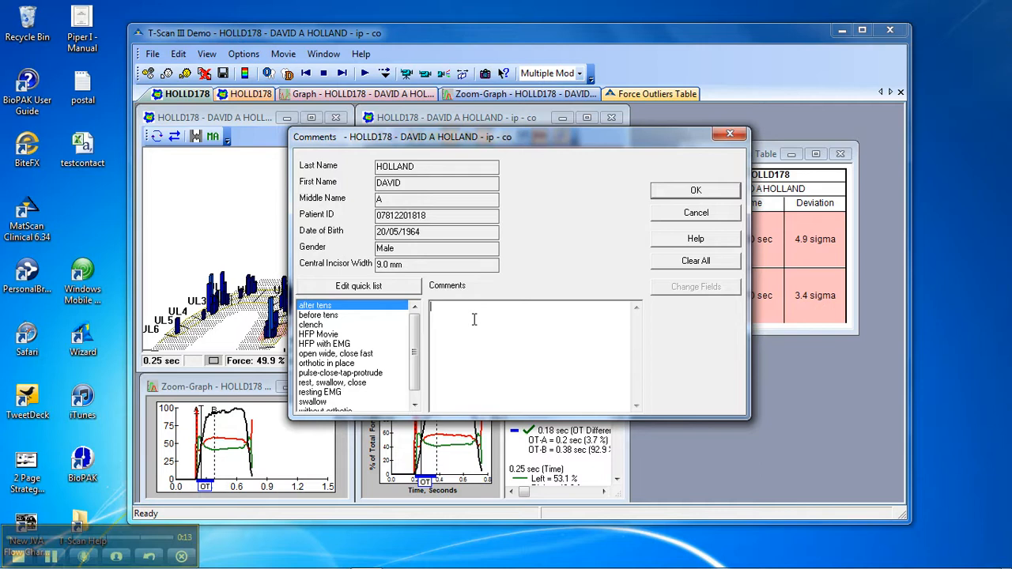
- Enter the comments "Early contact on UR6 region." and "recommend adjustment." for the movie and confirm them
{"action": "left_click", "coordinate": [474, 319]}
{"action": "type", "text": "Early contact on"}
{"action": "left_click_drag", "start_coordinate": [609, 150], "coordinate": [533, 139]}
{"action": "type", "text": "UR6 region."}
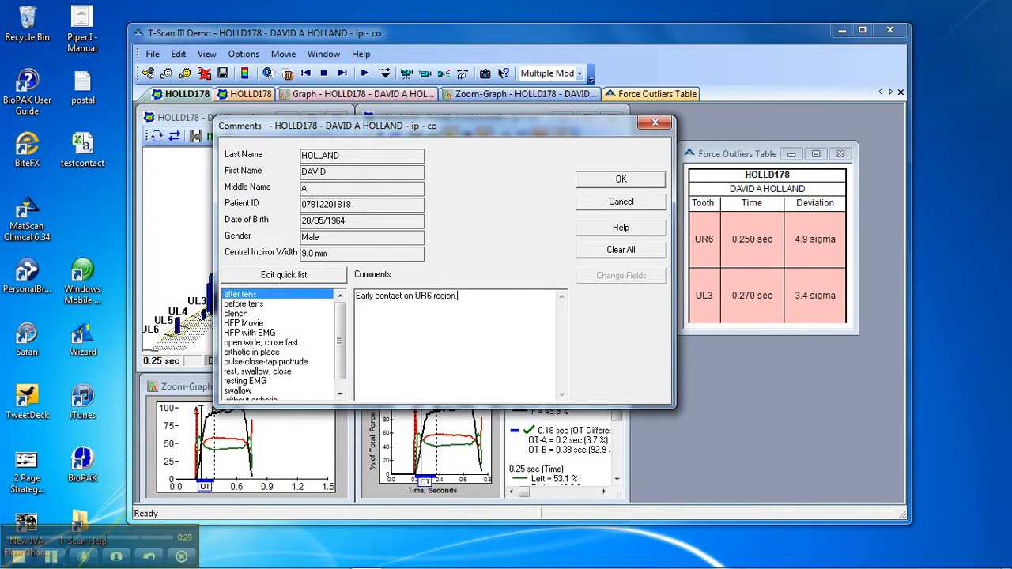
{"action": "key", "text": "Return"}
{"action": "type", "text": "adjustment."}
{"action": "left_click", "coordinate": [642, 178]}
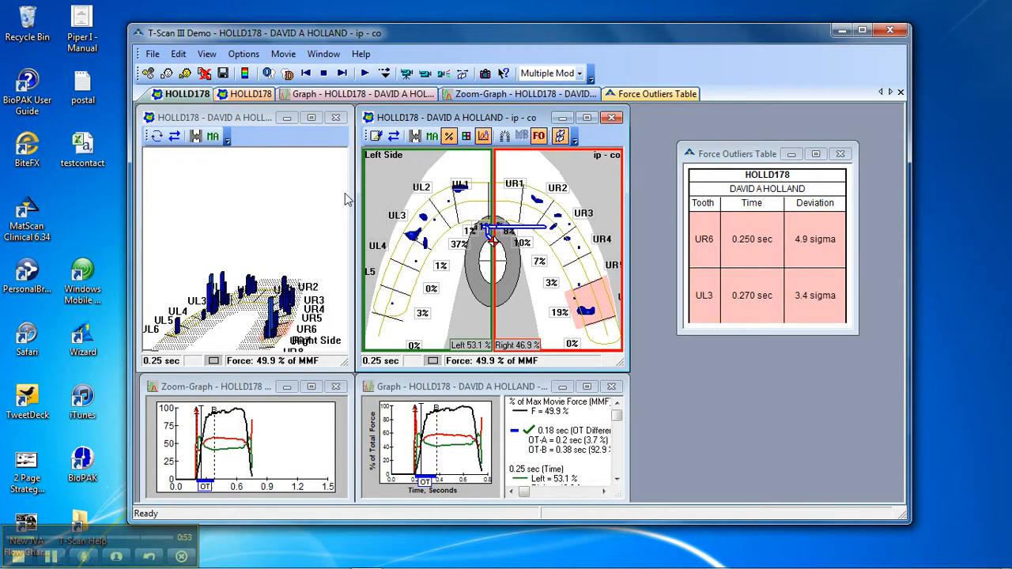
- Start saving the results as a Microsoft Word document and browse for a logo bitmap from the Computer level
{"action": "left_click", "coordinate": [153, 55]}
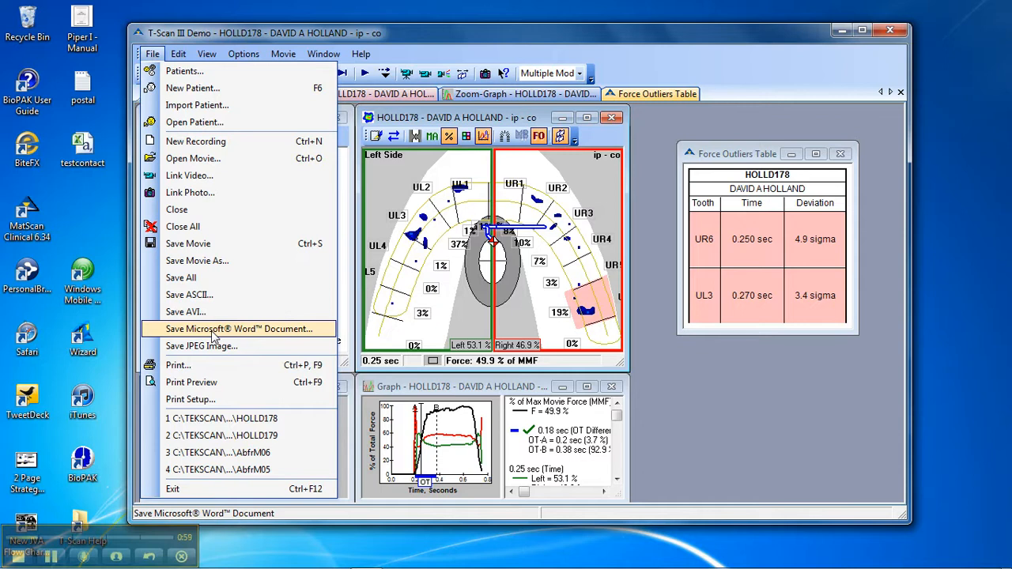
{"action": "left_click", "coordinate": [211, 333]}
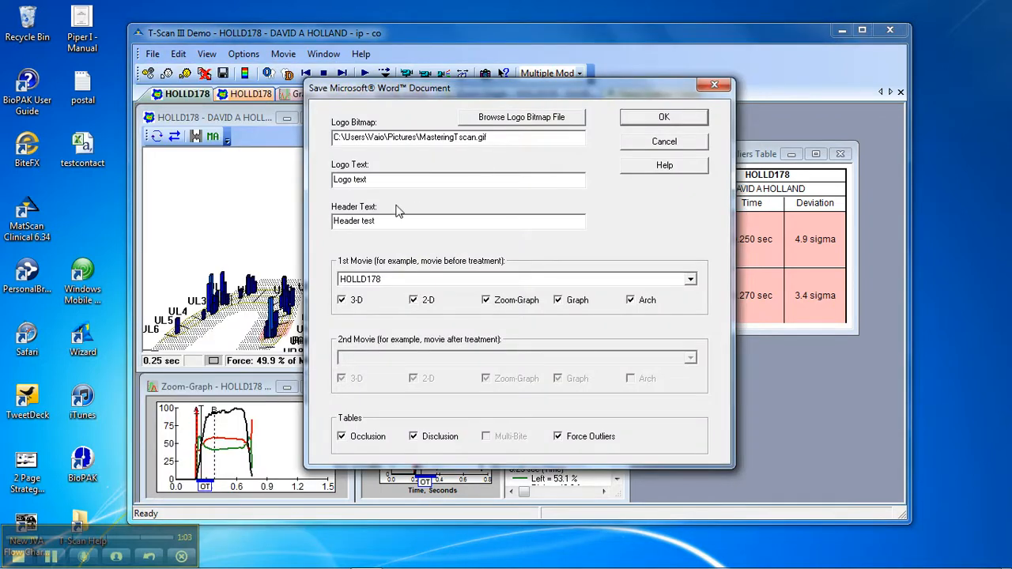
{"action": "left_click", "coordinate": [512, 120]}
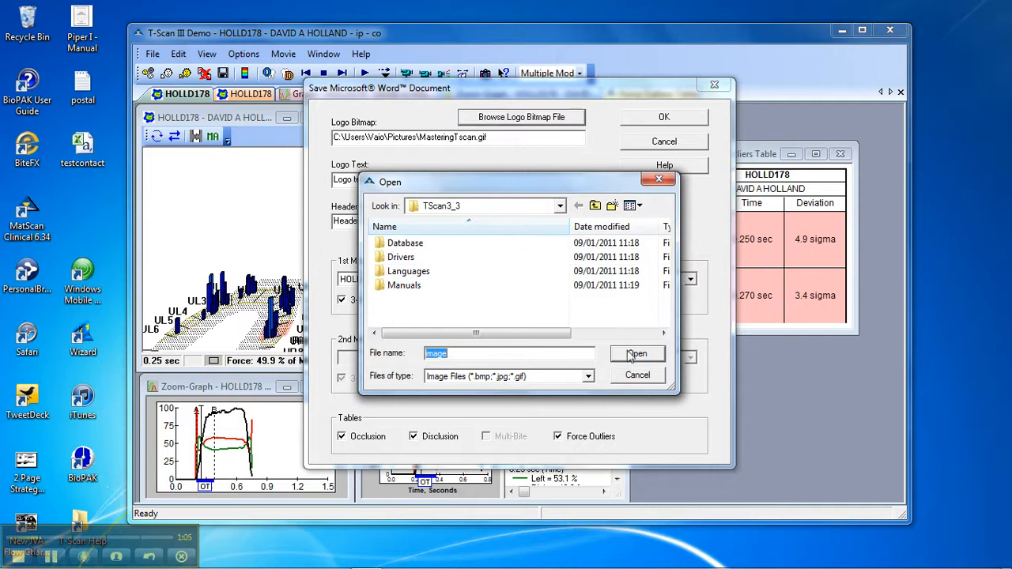
{"action": "left_click", "coordinate": [595, 206]}
{"action": "left_click", "coordinate": [594, 206]}
{"action": "left_click", "coordinate": [594, 205]}
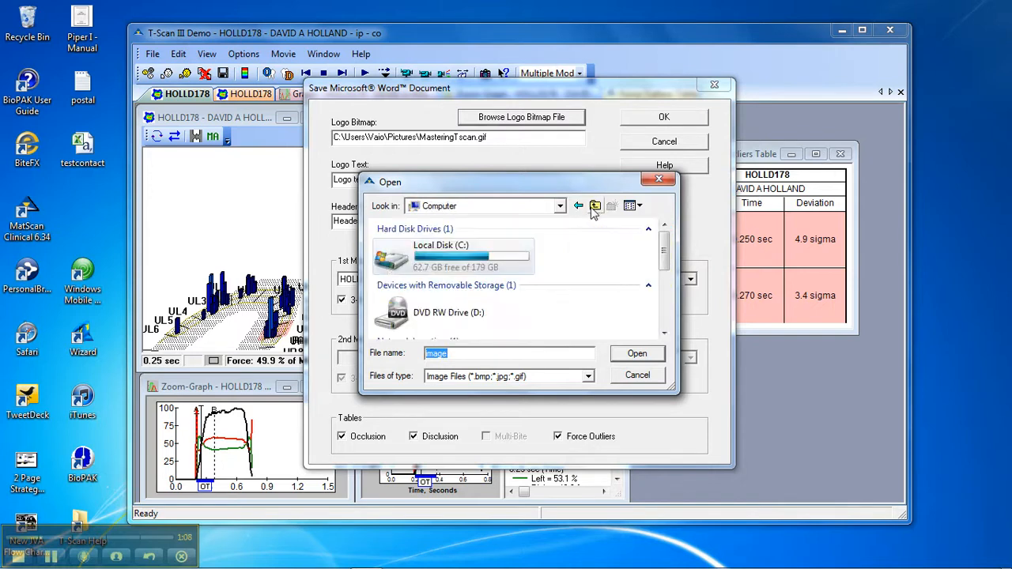
- Navigate to the My Pictures folder under C:\Users\Vaio
{"action": "double_click", "coordinate": [389, 271]}
{"action": "left_click", "coordinate": [662, 297]}
{"action": "left_click", "coordinate": [663, 311]}
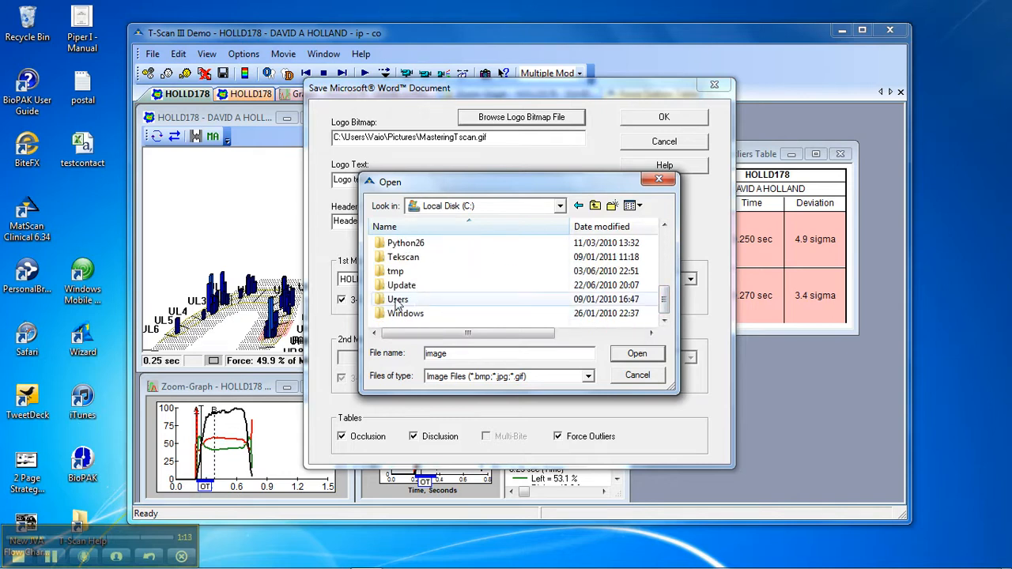
{"action": "double_click", "coordinate": [397, 300]}
{"action": "double_click", "coordinate": [399, 272]}
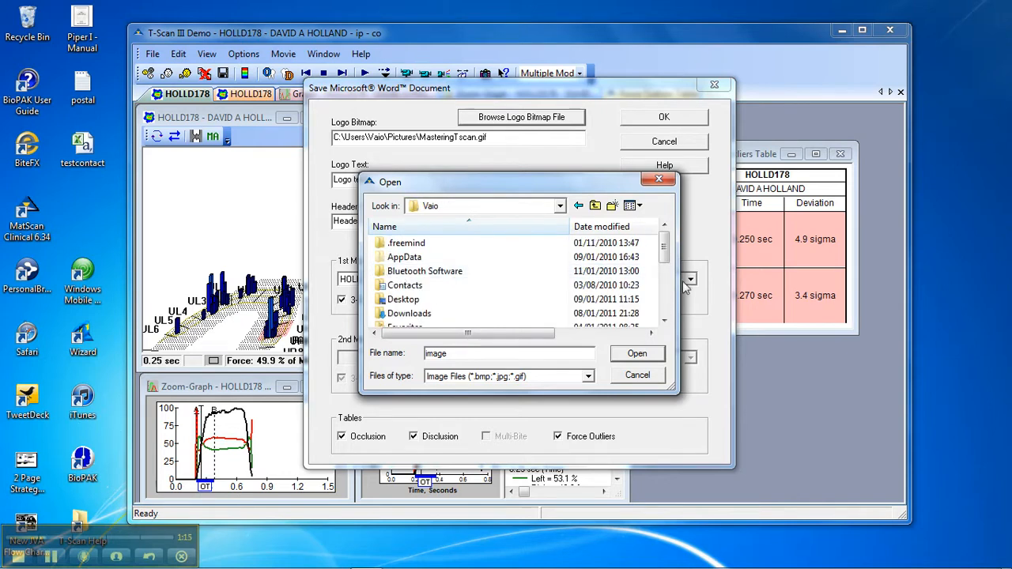
{"action": "left_click", "coordinate": [665, 320]}
{"action": "left_click", "coordinate": [665, 321]}
{"action": "left_click", "coordinate": [664, 321]}
{"action": "left_click", "coordinate": [665, 321]}
{"action": "left_click", "coordinate": [665, 321]}
{"action": "left_click", "coordinate": [664, 321]}
{"action": "double_click", "coordinate": [411, 300]}
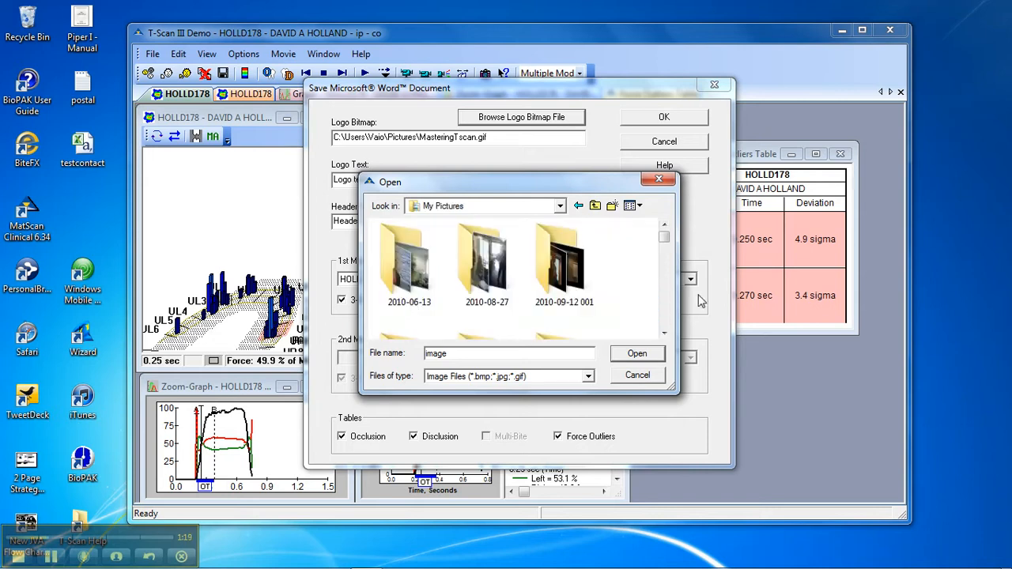
- Choose the MasteringTscan.gif image from My Pictures as the logo bitmap
{"action": "left_click", "coordinate": [665, 329]}
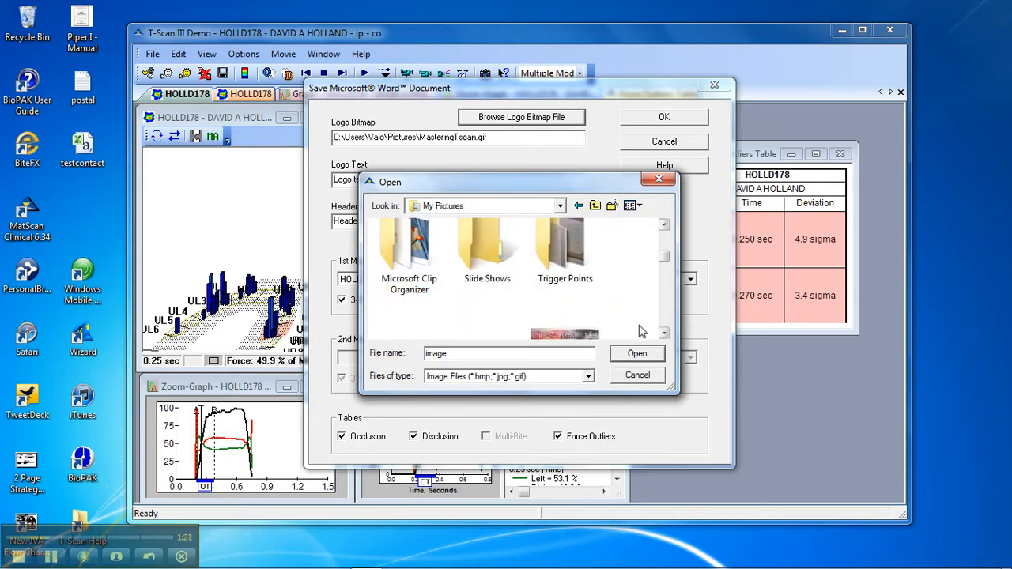
{"action": "left_click", "coordinate": [664, 327]}
{"action": "left_click", "coordinate": [664, 322]}
{"action": "left_click", "coordinate": [663, 323]}
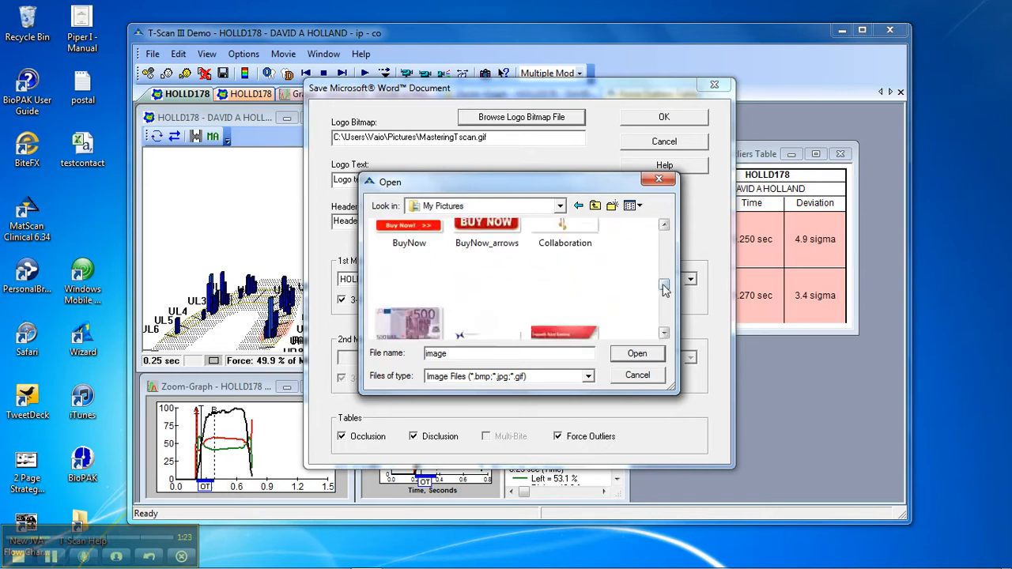
{"action": "left_click_drag", "start_coordinate": [664, 282], "coordinate": [668, 242]}
{"action": "left_click", "coordinate": [664, 333]}
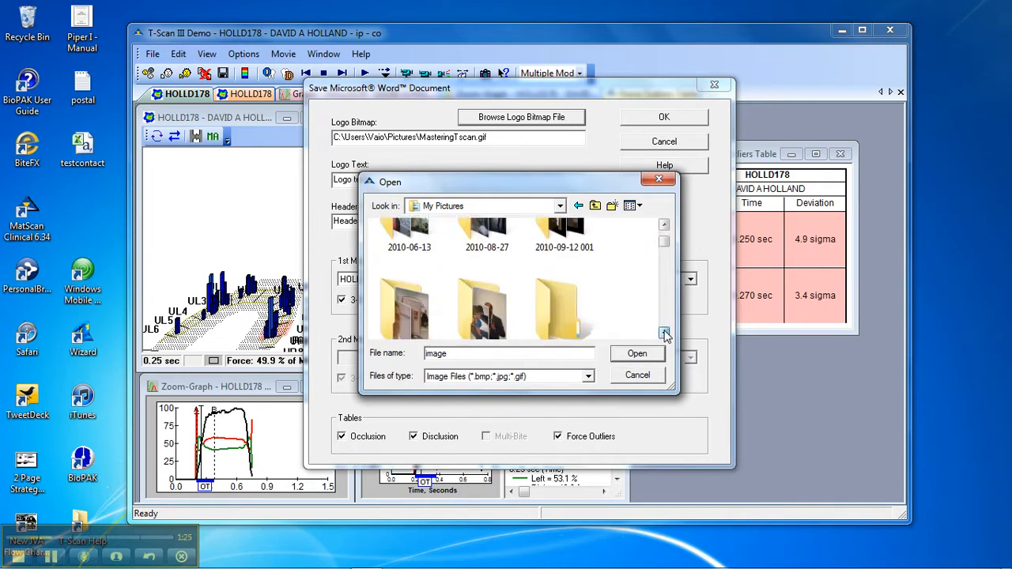
{"action": "left_click", "coordinate": [665, 333]}
{"action": "left_click", "coordinate": [665, 333]}
{"action": "left_click", "coordinate": [665, 333]}
{"action": "left_click", "coordinate": [665, 333]}
{"action": "left_click", "coordinate": [665, 333]}
{"action": "left_click", "coordinate": [665, 333]}
{"action": "left_click", "coordinate": [487, 289]}
{"action": "left_click", "coordinate": [633, 357]}
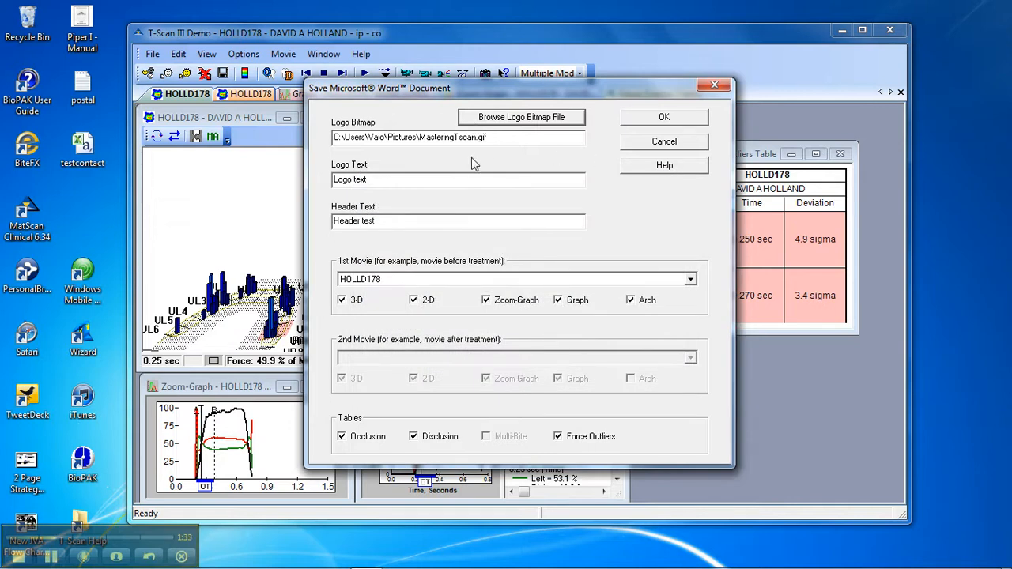
- Set the logo text to "Gentle Dentistry" and the header text to "Suggested Treatment Plan"
{"action": "left_click_drag", "start_coordinate": [387, 180], "coordinate": [228, 179]}
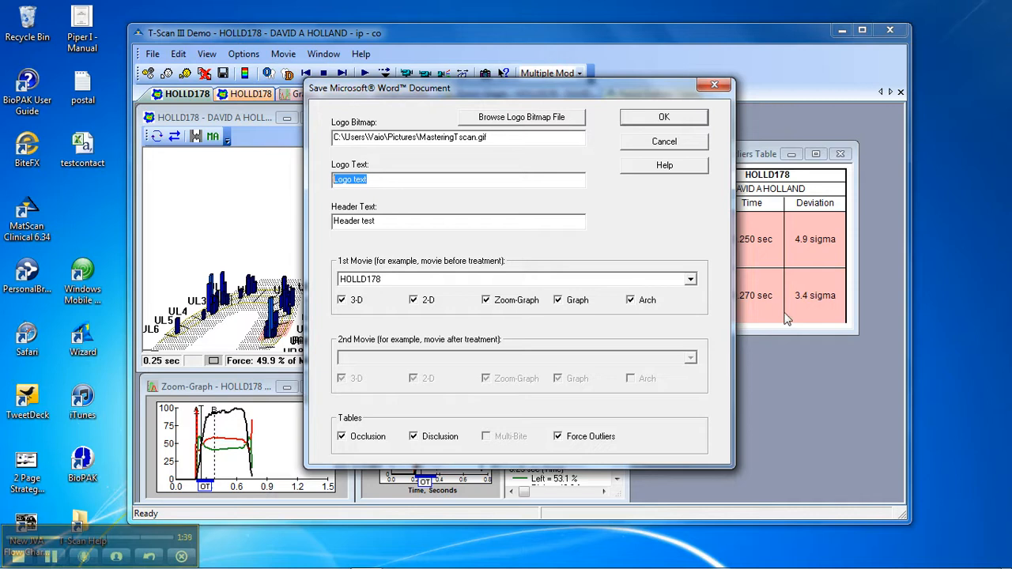
{"action": "type", "text": "Gentle G"}
{"action": "key", "text": "BackSpace"}
{"action": "type", "text": "Dentistry"}
{"action": "left_click_drag", "start_coordinate": [396, 220], "coordinate": [256, 226]}
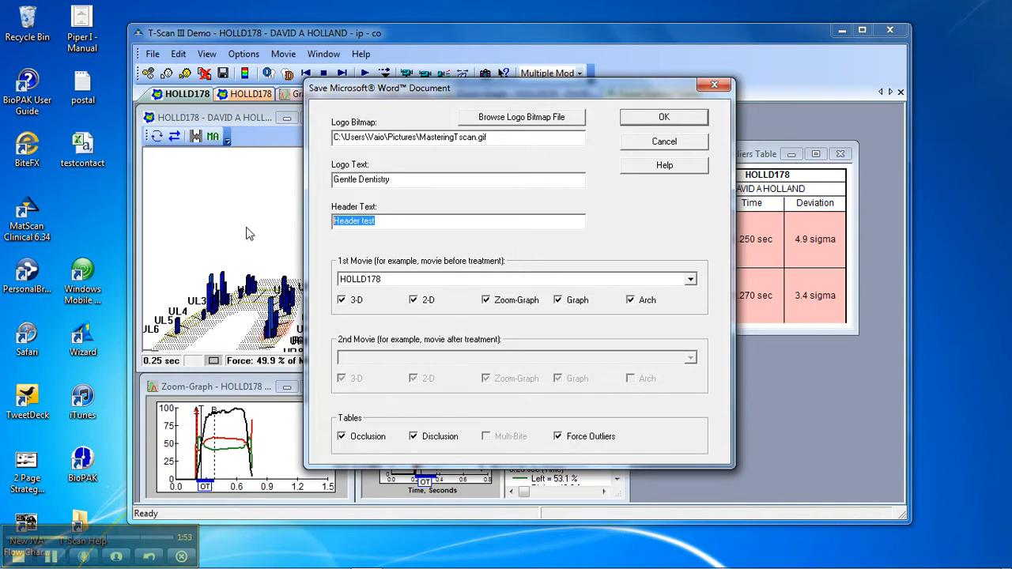
{"action": "type", "text": "Suggested Treatment Plan"}
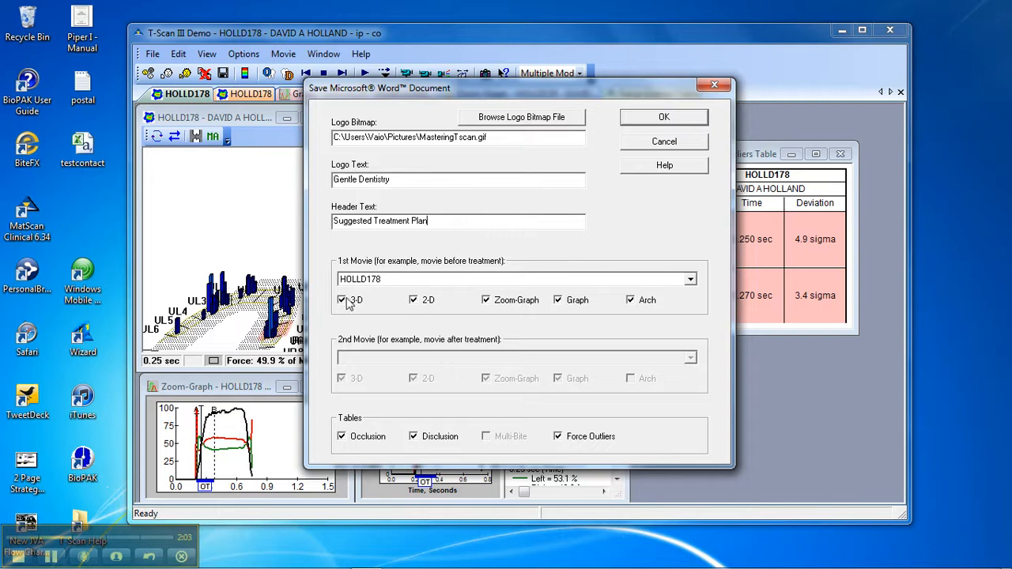
- Exclude the Arch view from first movie HOLLD178 and generate the Word document with the Force Outliers table included
{"action": "left_click", "coordinate": [691, 281]}
{"action": "left_click", "coordinate": [692, 285]}
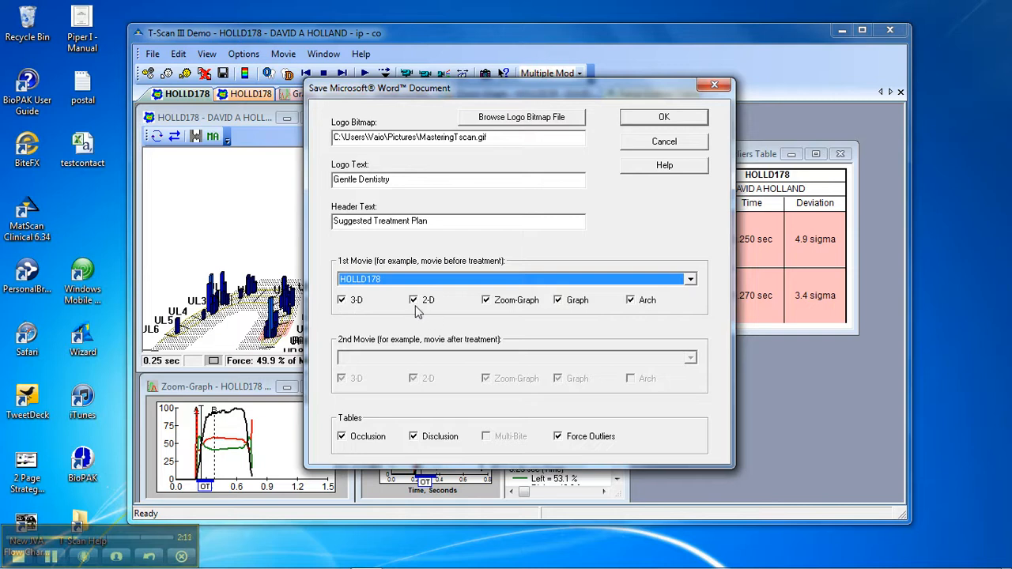
{"action": "left_click", "coordinate": [632, 302]}
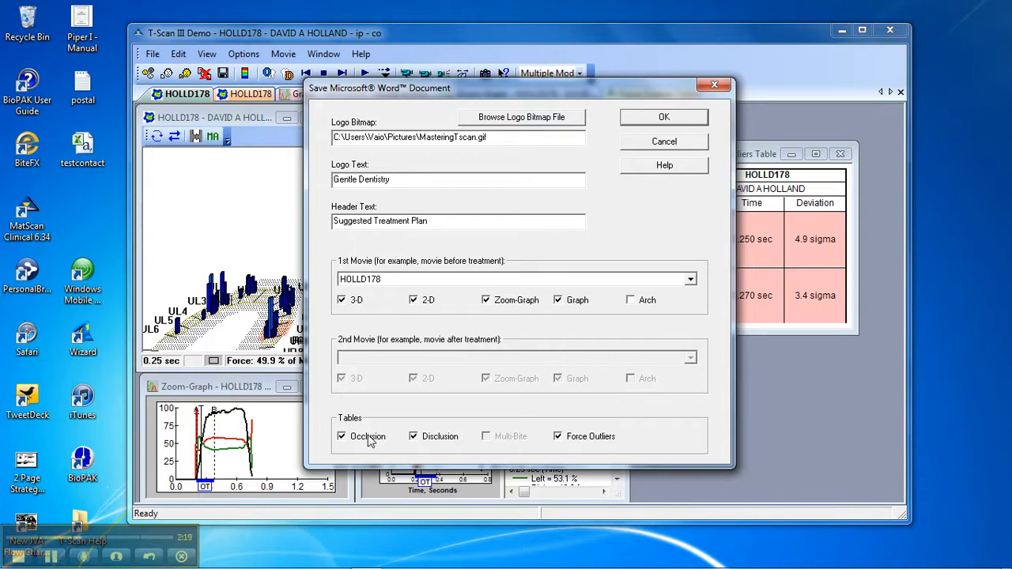
{"action": "left_click", "coordinate": [558, 438]}
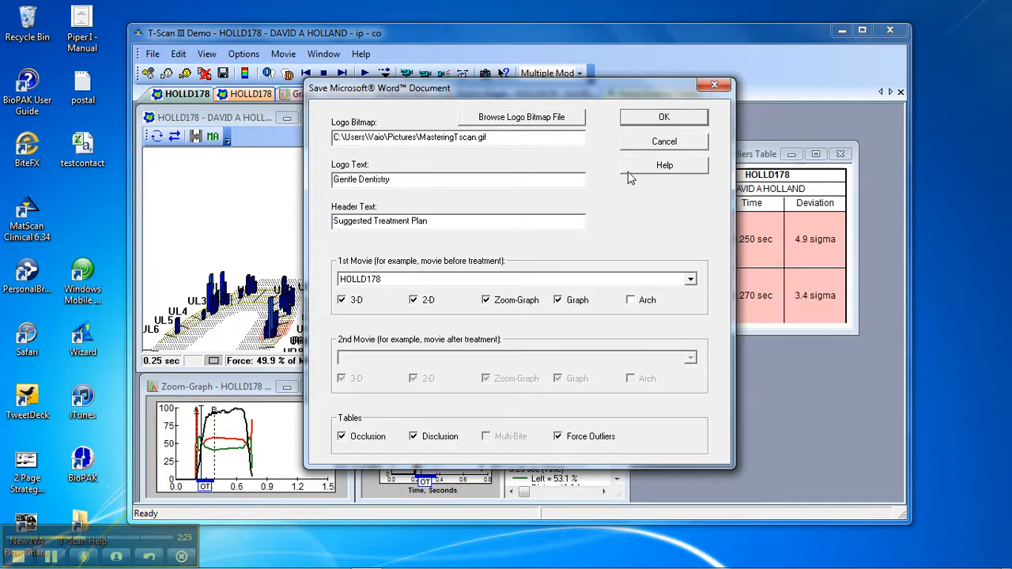
{"action": "left_click", "coordinate": [662, 117]}
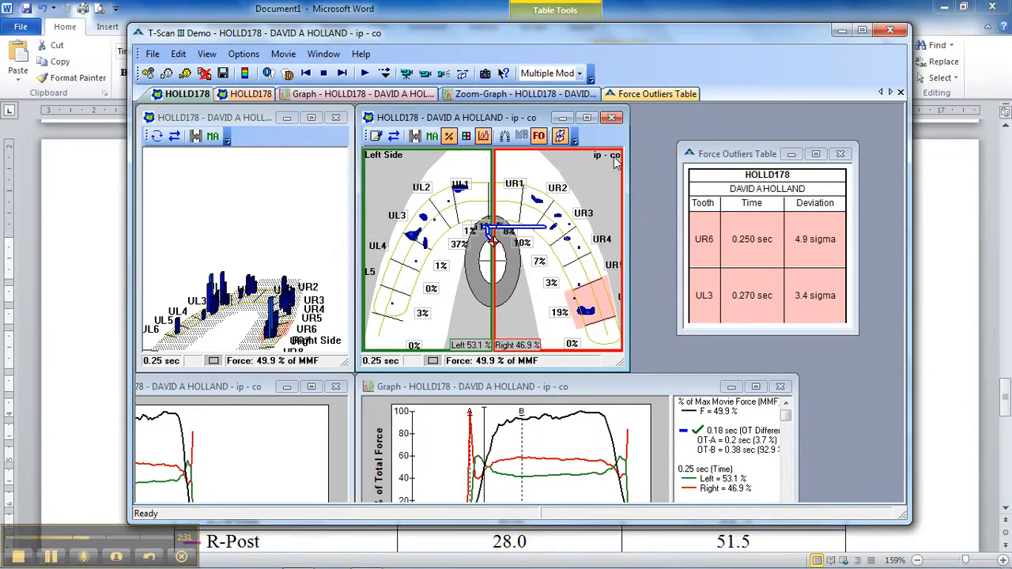
- Switch to the generated report in Microsoft Word and change "recommend" to "recommended" in the comments below the patient details
{"action": "left_click", "coordinate": [720, 10]}
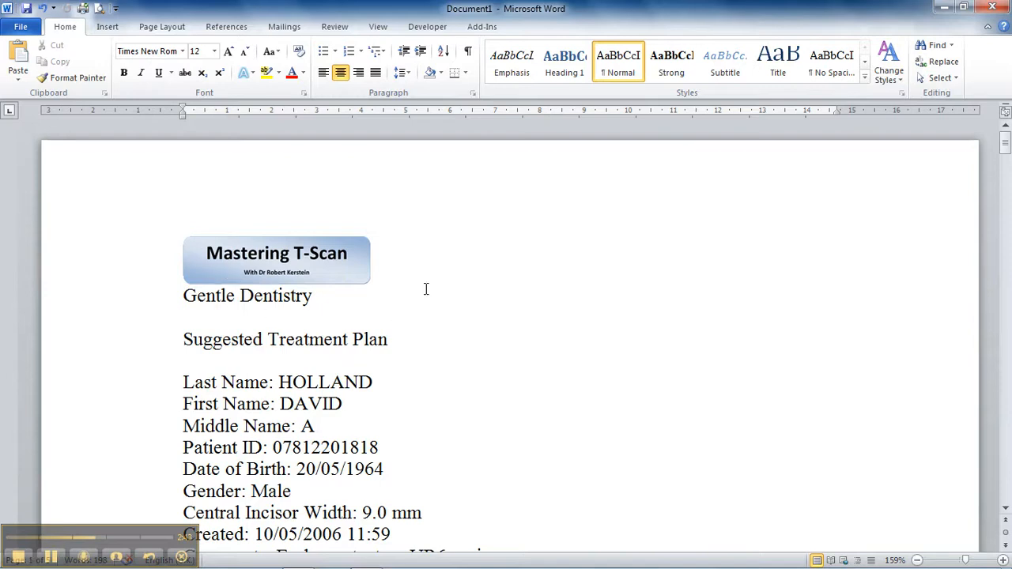
{"action": "scroll", "coordinate": [467, 425], "scroll_direction": "down", "scroll_amount": 2}
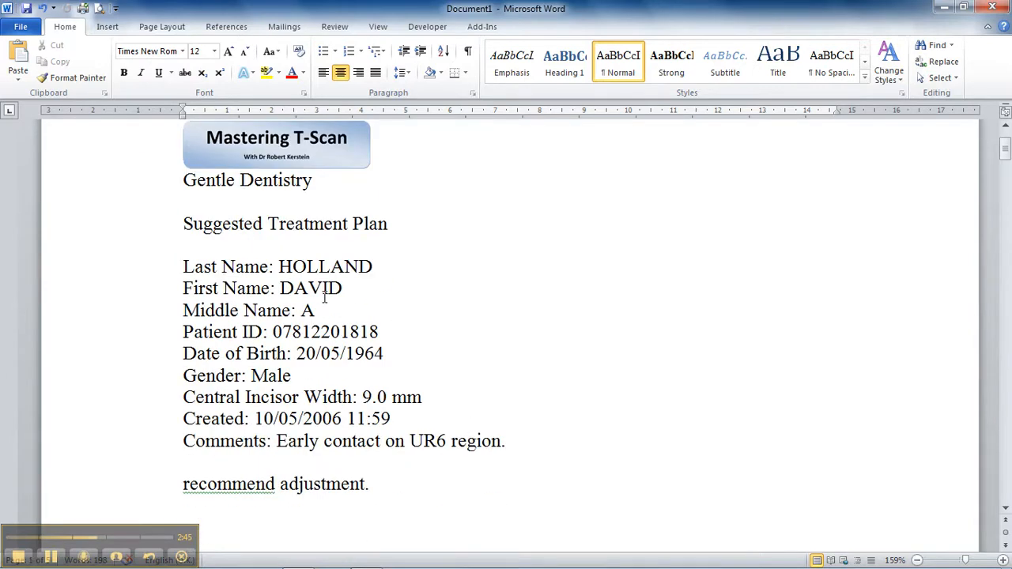
{"action": "left_click_drag", "start_coordinate": [320, 269], "coordinate": [384, 441]}
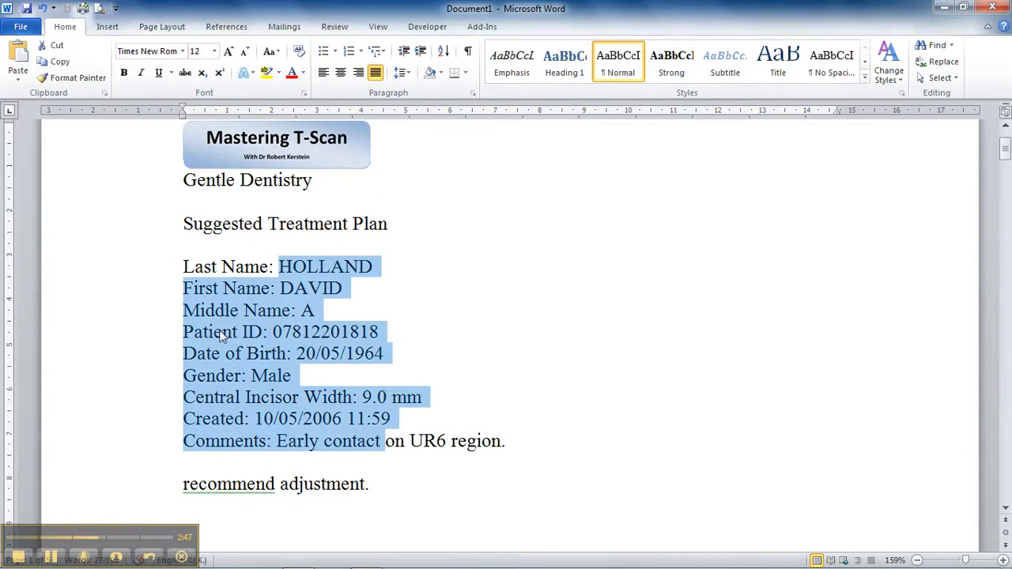
{"action": "scroll", "coordinate": [475, 336], "scroll_direction": "down", "scroll_amount": 2}
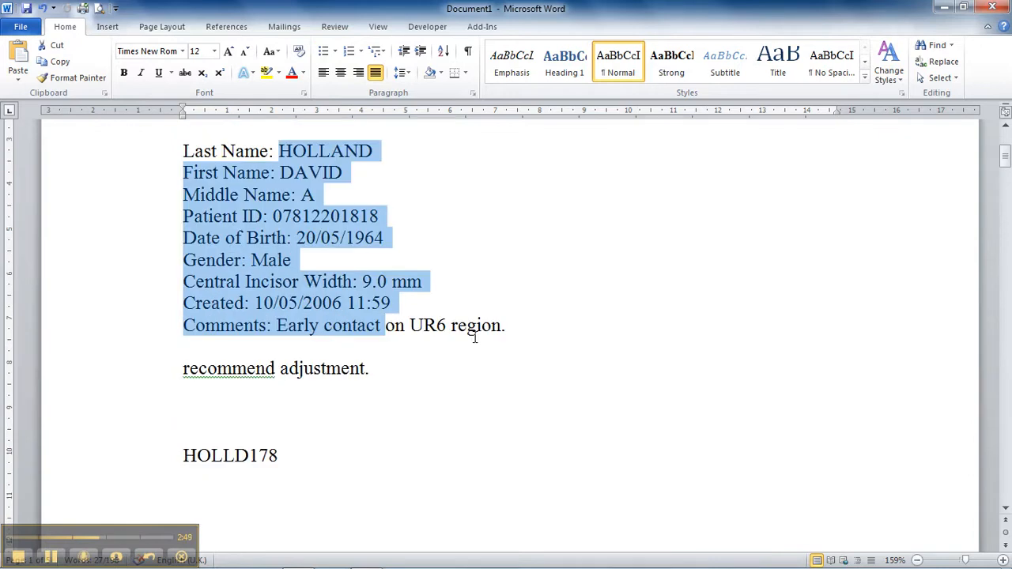
{"action": "scroll", "coordinate": [474, 337], "scroll_direction": "down", "scroll_amount": 2}
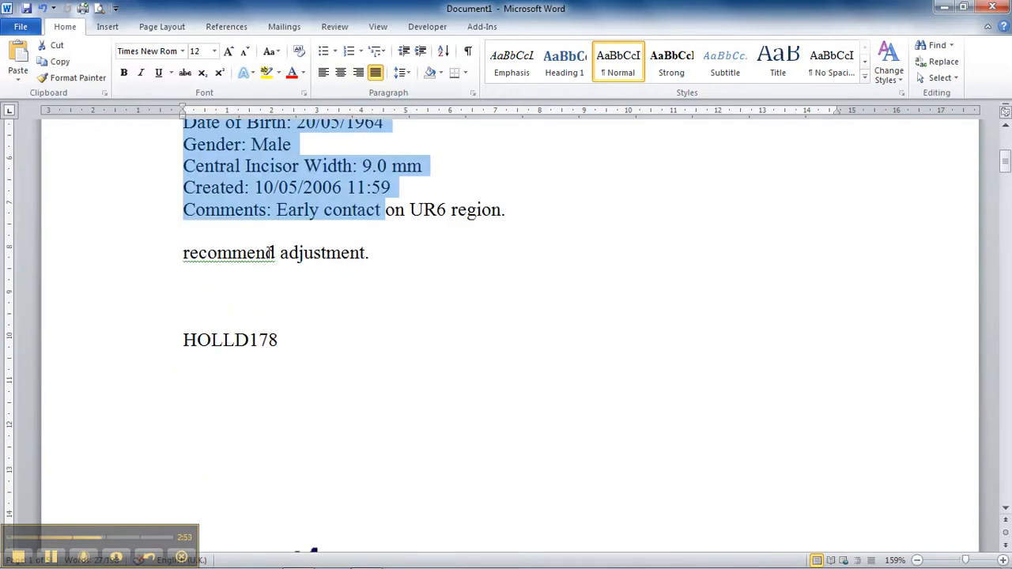
{"action": "left_click", "coordinate": [277, 253]}
{"action": "type", "text": "ed"}
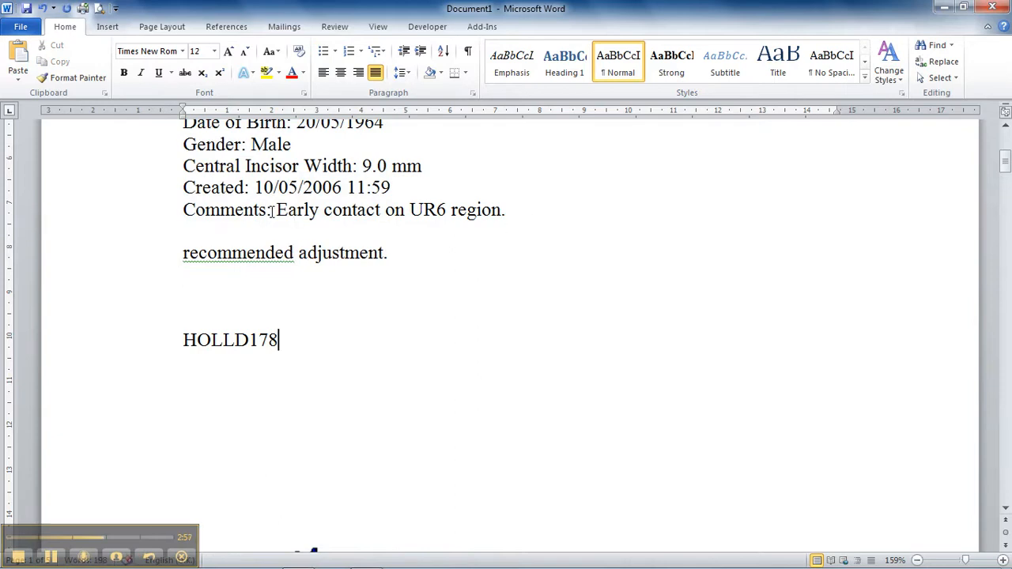
{"action": "left_click", "coordinate": [341, 256]}
{"action": "left_click", "coordinate": [226, 348]}
- Examine the report's 3-D and 2-D force images, both graphs and the force and timing figures beneath them
{"action": "scroll", "coordinate": [454, 346], "scroll_direction": "down", "scroll_amount": 5}
{"action": "scroll", "coordinate": [462, 324], "scroll_direction": "down", "scroll_amount": 2}
{"action": "scroll", "coordinate": [470, 320], "scroll_direction": "up", "scroll_amount": 2}
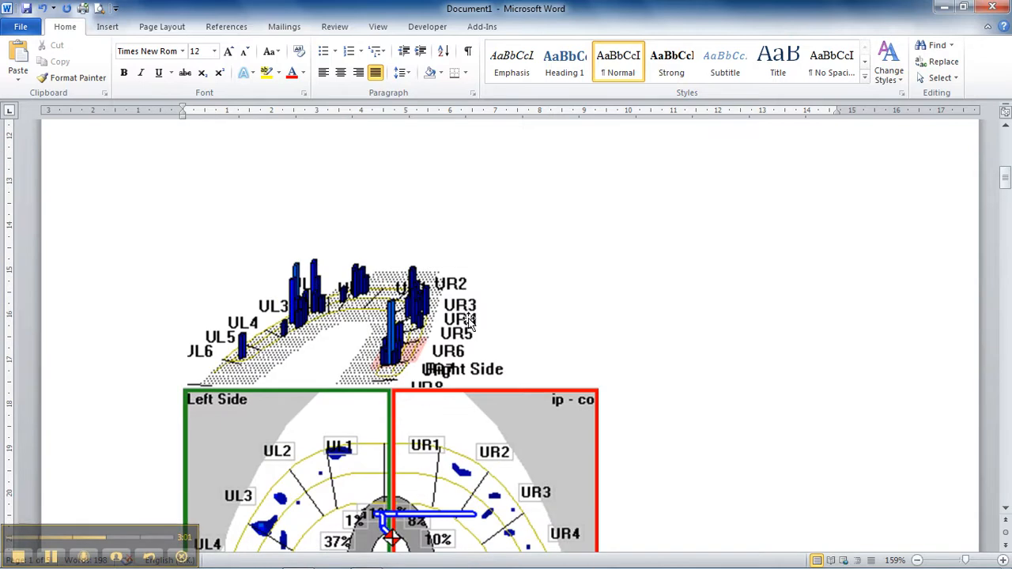
{"action": "left_click", "coordinate": [469, 319]}
{"action": "scroll", "coordinate": [680, 350], "scroll_direction": "down", "scroll_amount": 3}
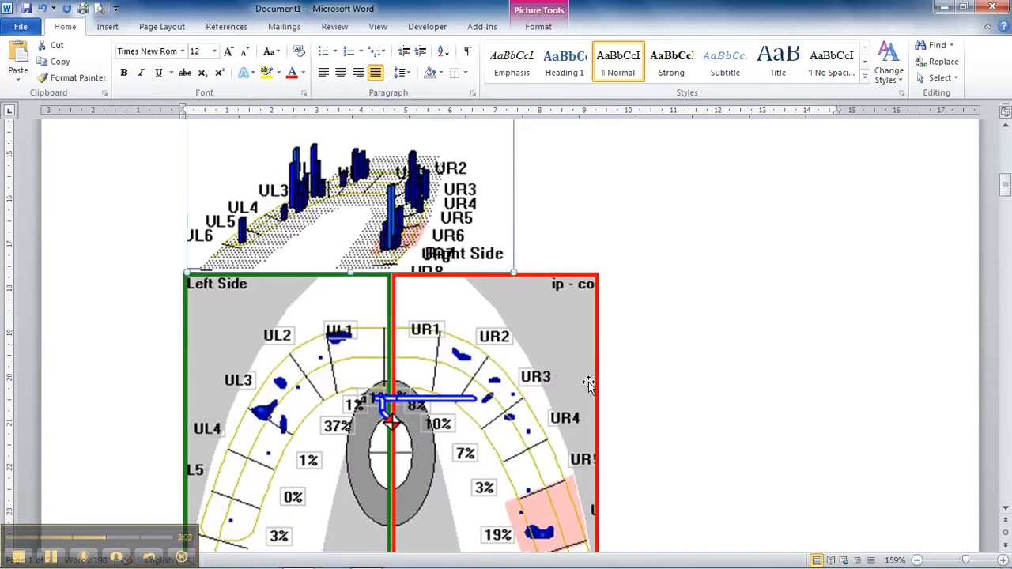
{"action": "scroll", "coordinate": [752, 400], "scroll_direction": "down", "scroll_amount": 8}
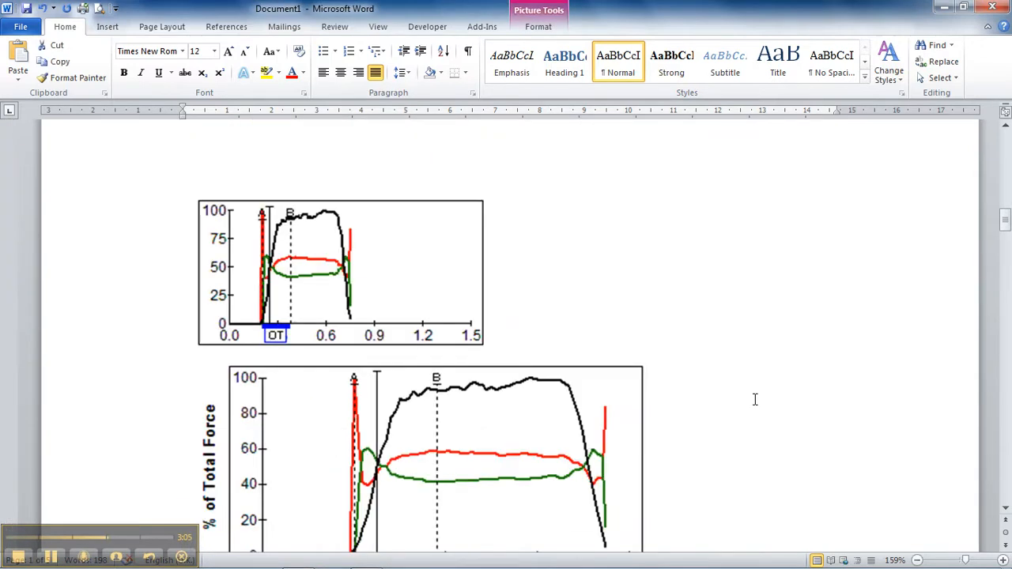
{"action": "scroll", "coordinate": [755, 399], "scroll_direction": "down", "scroll_amount": 2}
{"action": "left_click", "coordinate": [455, 221]}
{"action": "left_click", "coordinate": [540, 365]}
{"action": "scroll", "coordinate": [870, 402], "scroll_direction": "down", "scroll_amount": 3}
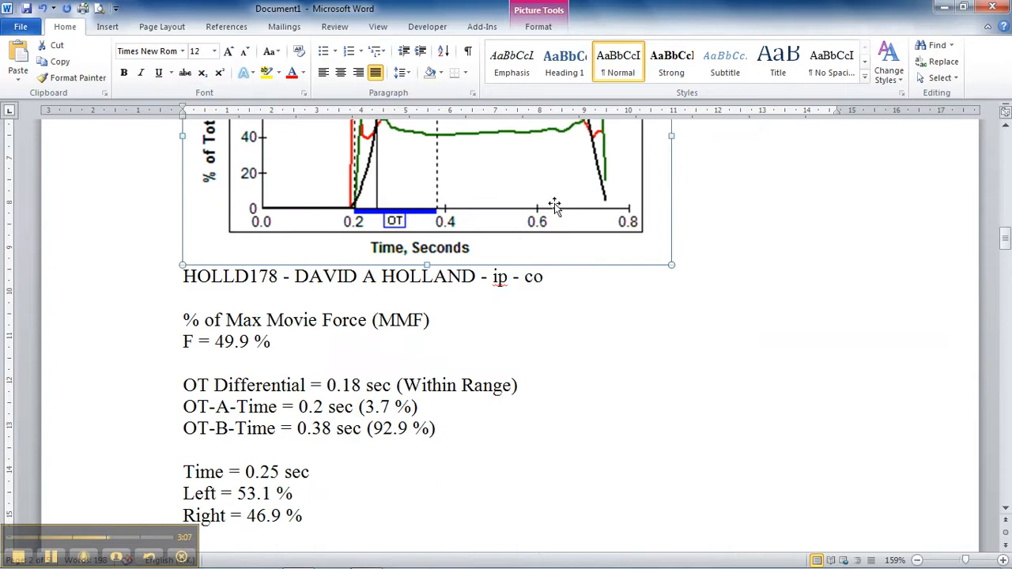
{"action": "scroll", "coordinate": [564, 334], "scroll_direction": "down", "scroll_amount": 1}
{"action": "left_click_drag", "start_coordinate": [178, 222], "coordinate": [558, 469]}
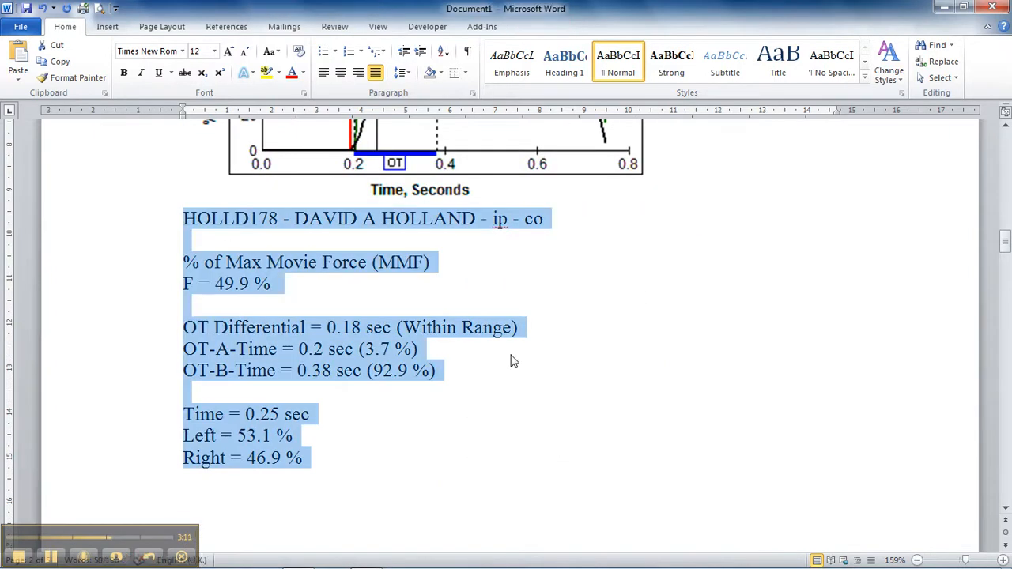
{"action": "left_click", "coordinate": [265, 328]}
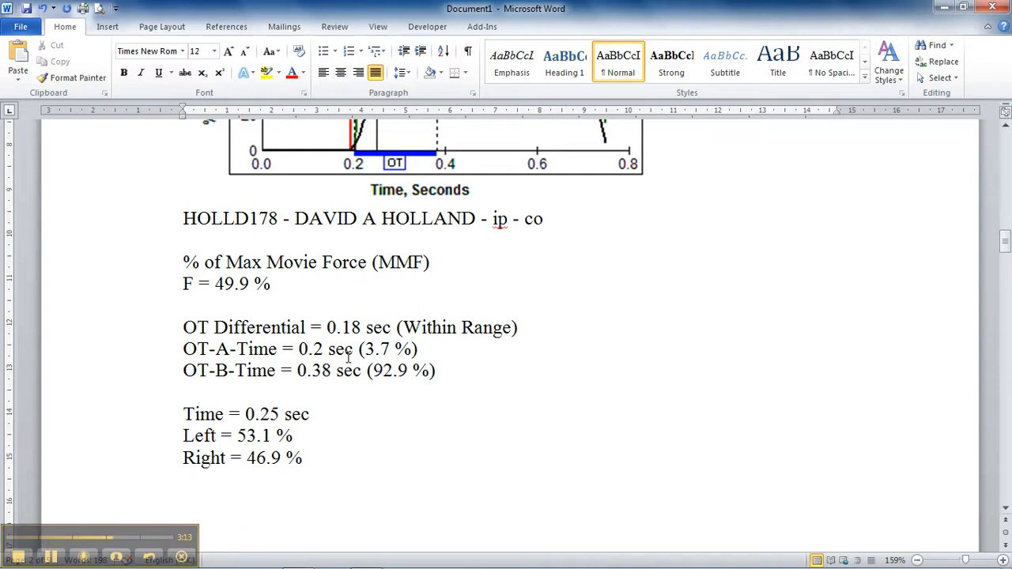
- Review the Occlusion, Disclusion and Force Outliers tables in the report
{"action": "scroll", "coordinate": [382, 382], "scroll_direction": "down", "scroll_amount": 10}
{"action": "scroll", "coordinate": [375, 360], "scroll_direction": "down", "scroll_amount": 3}
{"action": "scroll", "coordinate": [366, 345], "scroll_direction": "up", "scroll_amount": 4}
{"action": "left_click", "coordinate": [280, 315]}
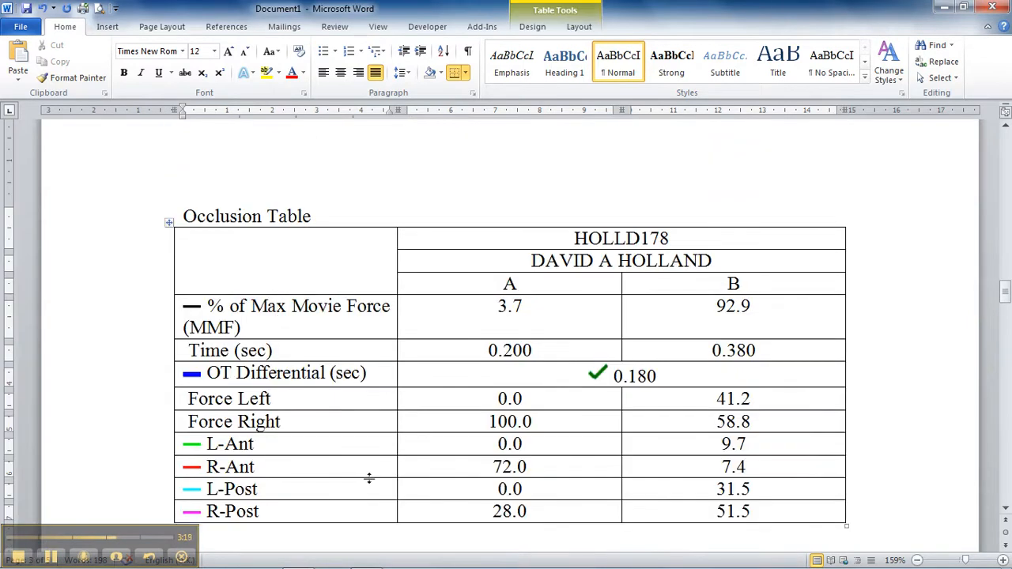
{"action": "scroll", "coordinate": [368, 478], "scroll_direction": "down", "scroll_amount": 10}
{"action": "left_click", "coordinate": [393, 339]}
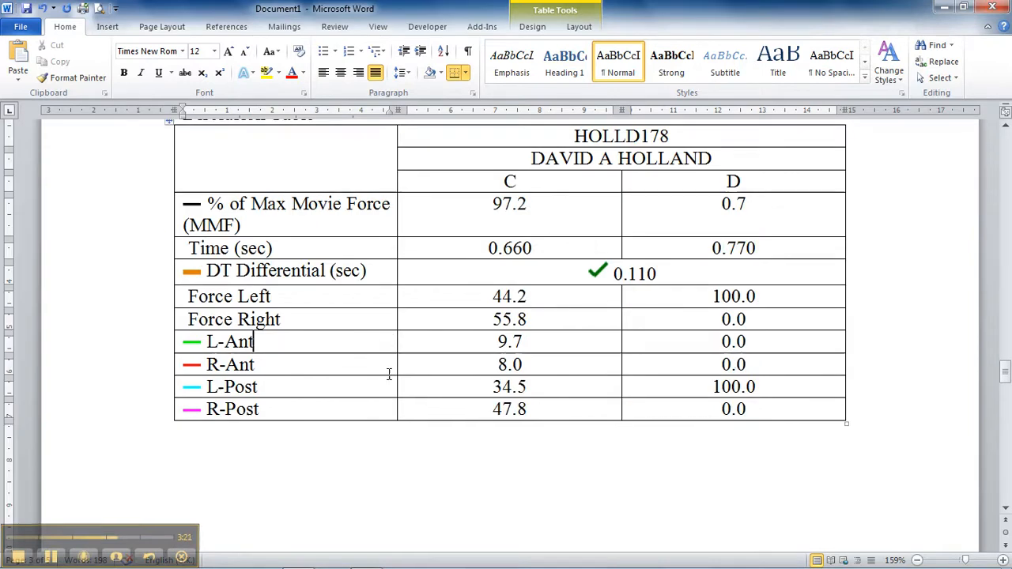
{"action": "scroll", "coordinate": [381, 434], "scroll_direction": "down", "scroll_amount": 10}
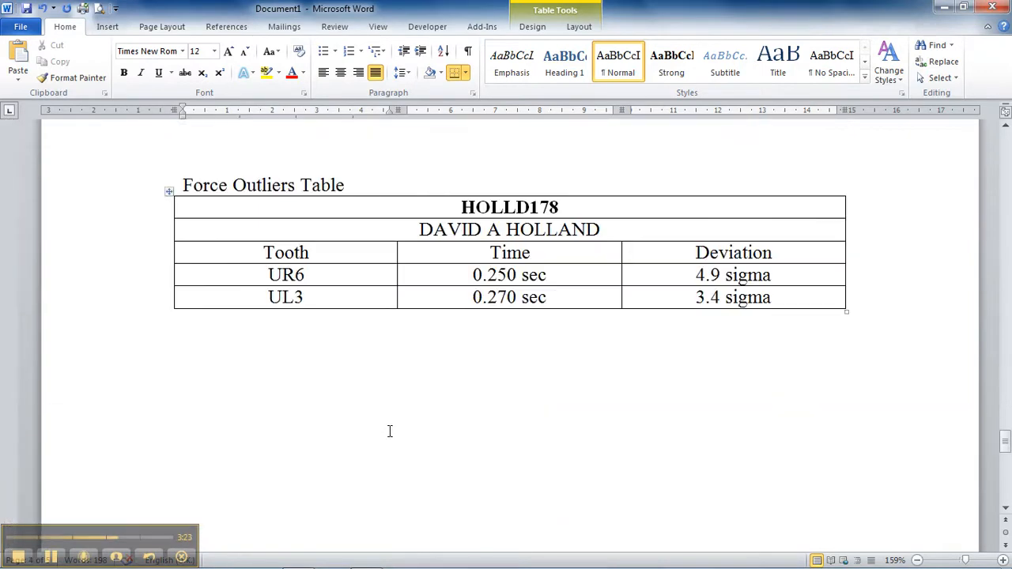
- Return to the start of the report and look over the logo, header, patient details, comments and force images
{"action": "scroll", "coordinate": [390, 431], "scroll_direction": "up", "scroll_amount": 1}
{"action": "left_click", "coordinate": [346, 314]}
{"action": "scroll", "coordinate": [344, 550], "scroll_direction": "up", "scroll_amount": 6}
{"action": "scroll", "coordinate": [344, 550], "scroll_direction": "up", "scroll_amount": 15}
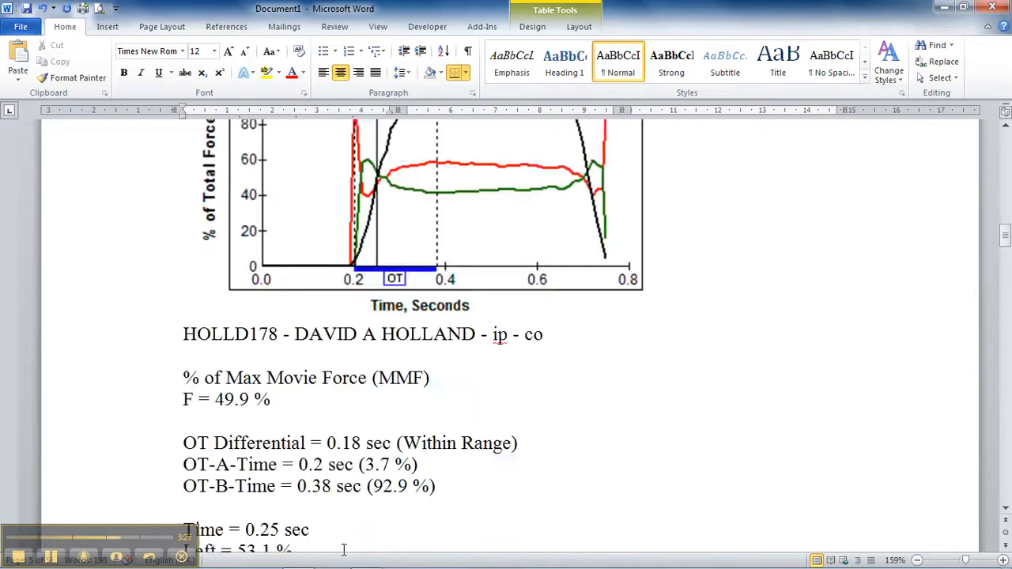
{"action": "scroll", "coordinate": [345, 551], "scroll_direction": "up", "scroll_amount": 10}
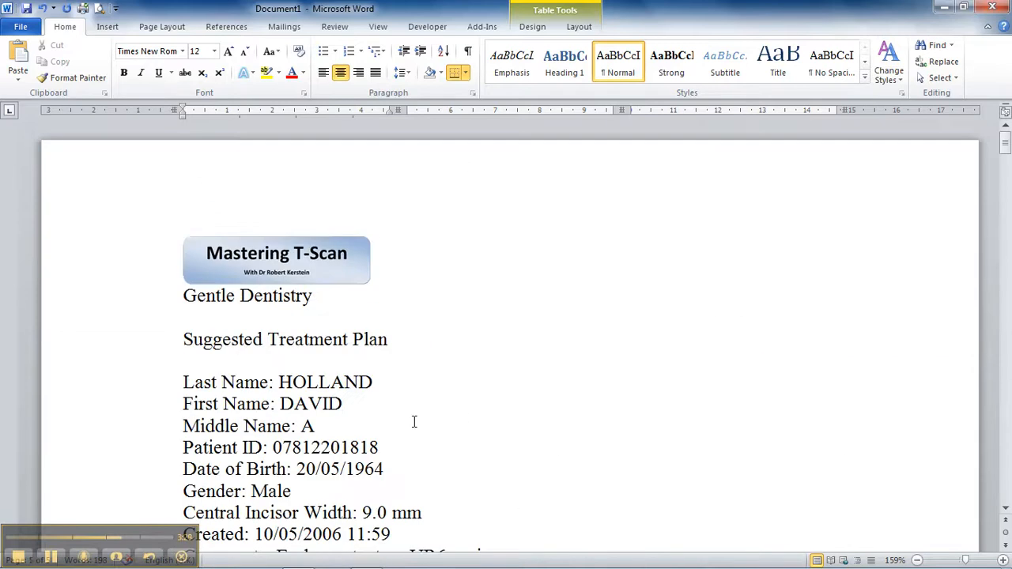
{"action": "left_click", "coordinate": [463, 423]}
{"action": "scroll", "coordinate": [463, 424], "scroll_direction": "down", "scroll_amount": 3}
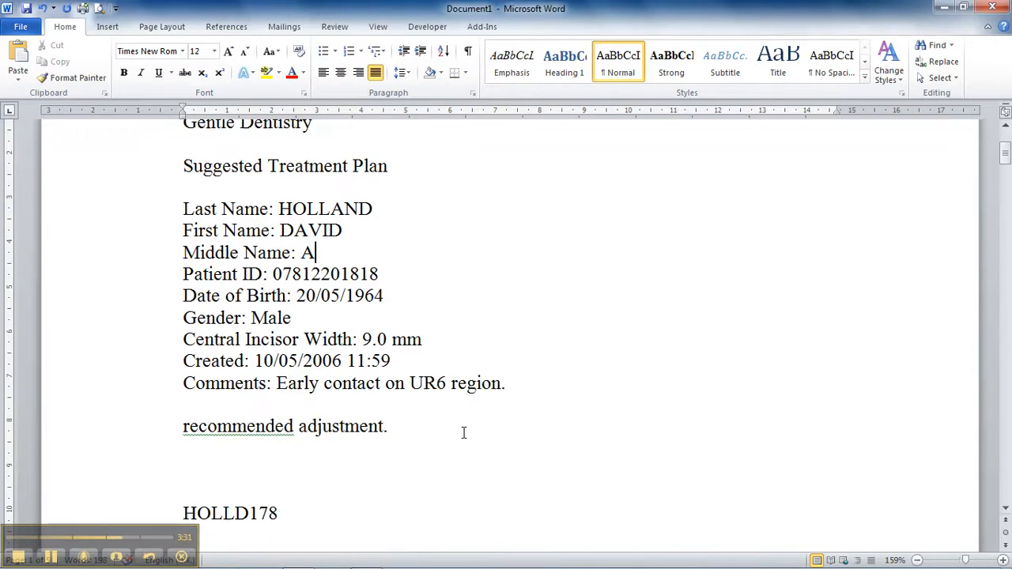
{"action": "scroll", "coordinate": [463, 431], "scroll_direction": "down", "scroll_amount": 3}
{"action": "scroll", "coordinate": [463, 433], "scroll_direction": "down", "scroll_amount": 1}
{"action": "scroll", "coordinate": [623, 457], "scroll_direction": "down", "scroll_amount": 3}
{"action": "left_click", "coordinate": [453, 269]}
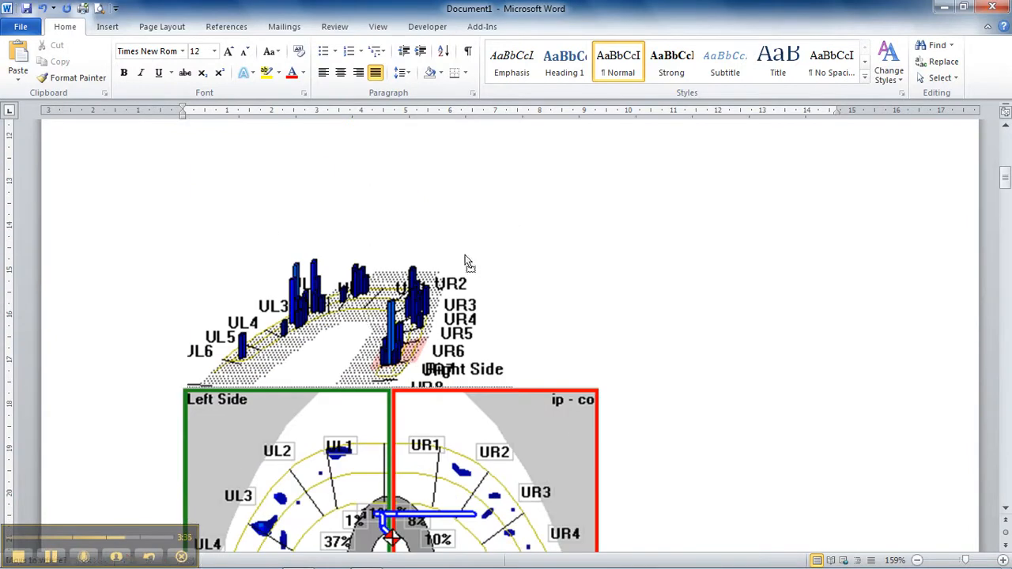
{"action": "scroll", "coordinate": [506, 334], "scroll_direction": "down", "scroll_amount": 4}
{"action": "scroll", "coordinate": [664, 364], "scroll_direction": "up", "scroll_amount": 2}
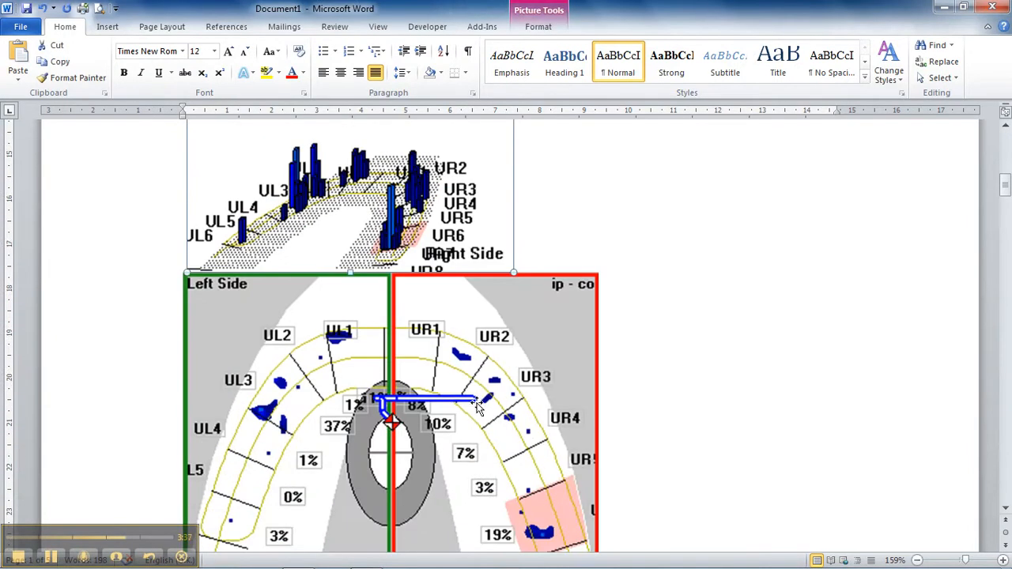
- Shrink the 2-D force image proportionally to about 60% of its size so that it sits beside the 3-D image
{"action": "left_click", "coordinate": [580, 421]}
{"action": "scroll", "coordinate": [683, 443], "scroll_direction": "down", "scroll_amount": 4}
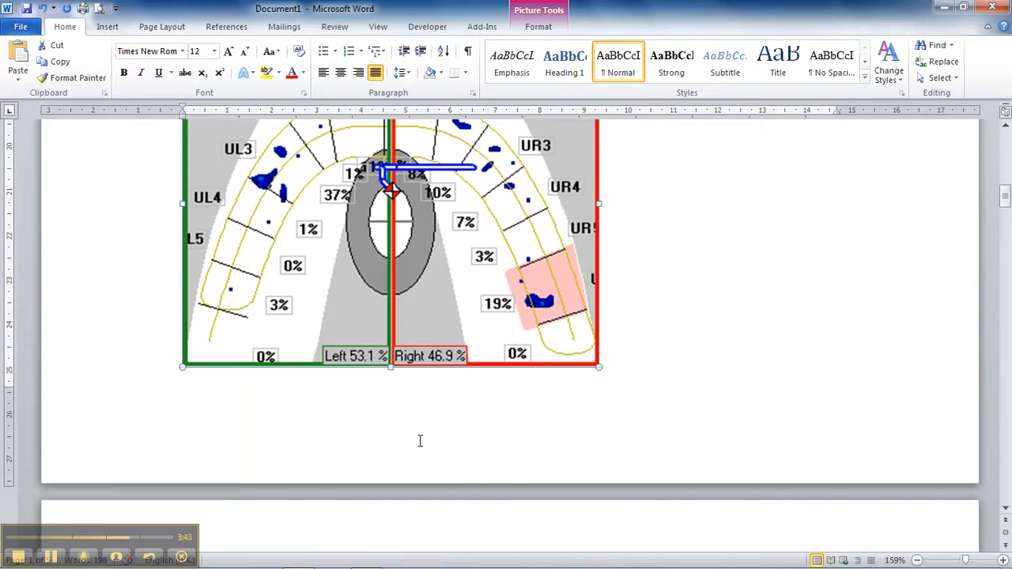
{"action": "scroll", "coordinate": [420, 441], "scroll_direction": "down", "scroll_amount": 6}
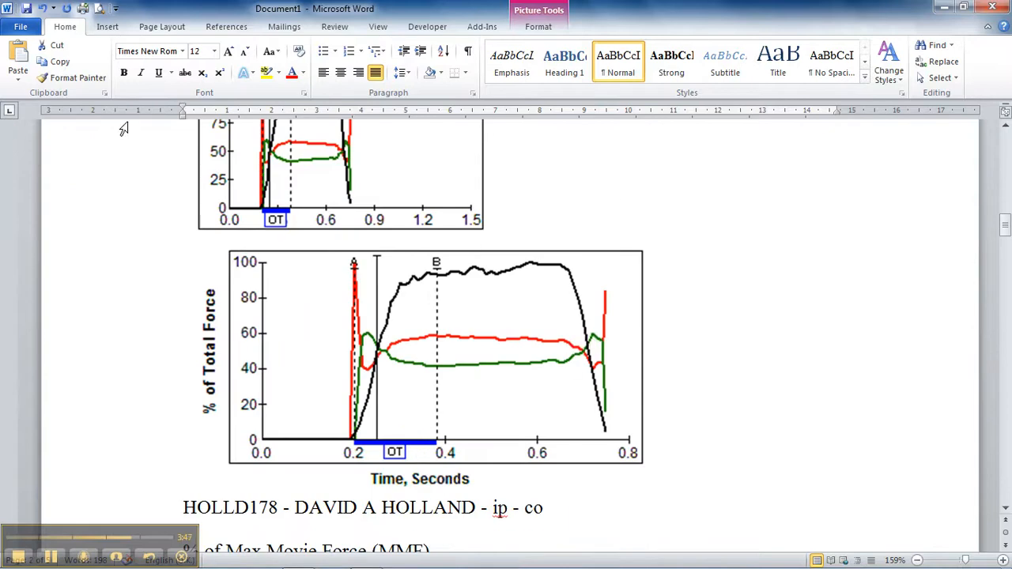
{"action": "scroll", "coordinate": [558, 338], "scroll_direction": "up", "scroll_amount": 7}
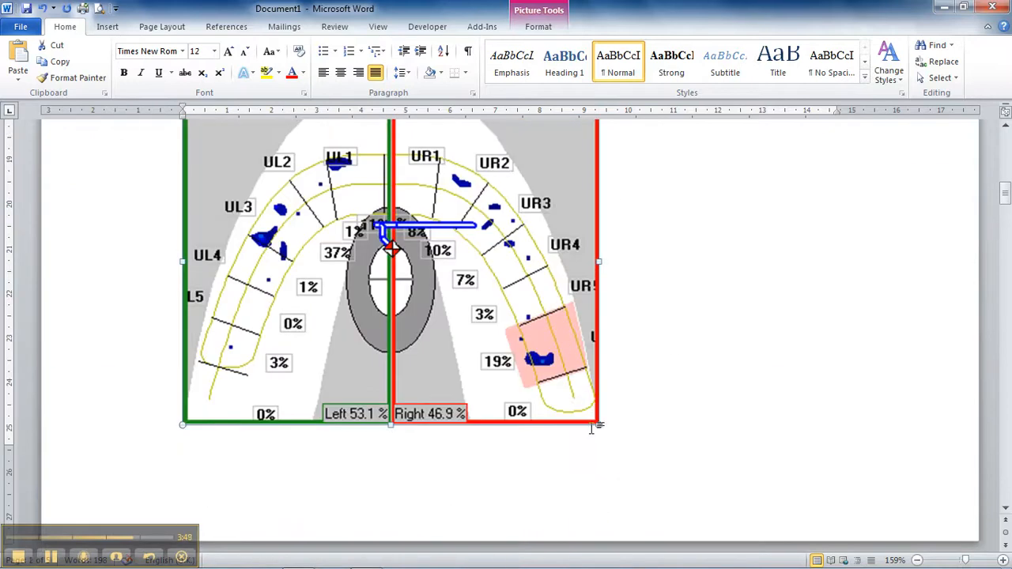
{"action": "left_click_drag", "start_coordinate": [599, 426], "coordinate": [437, 297]}
{"action": "scroll", "coordinate": [461, 405], "scroll_direction": "up", "scroll_amount": 6}
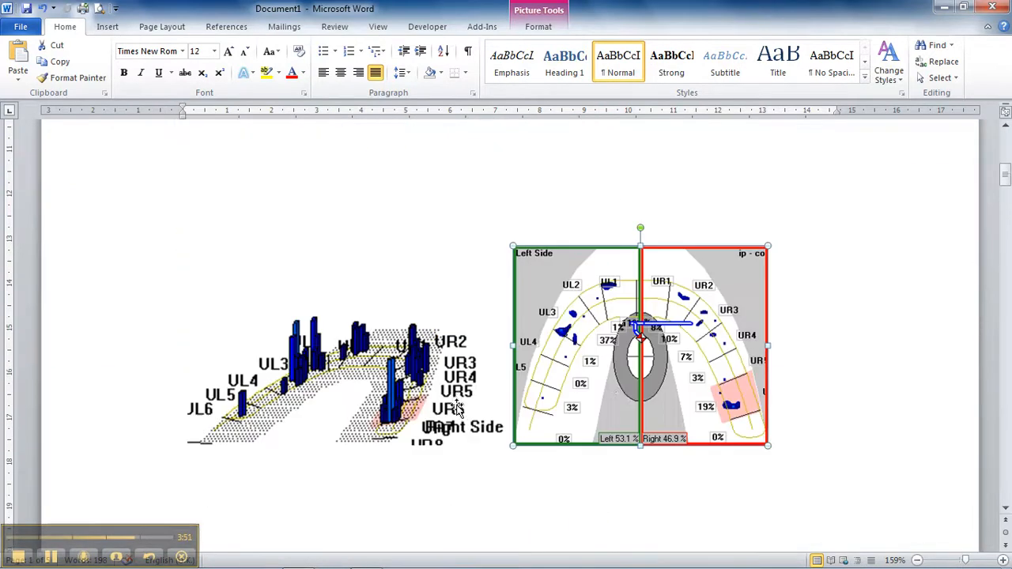
{"action": "scroll", "coordinate": [540, 517], "scroll_direction": "down", "scroll_amount": 3}
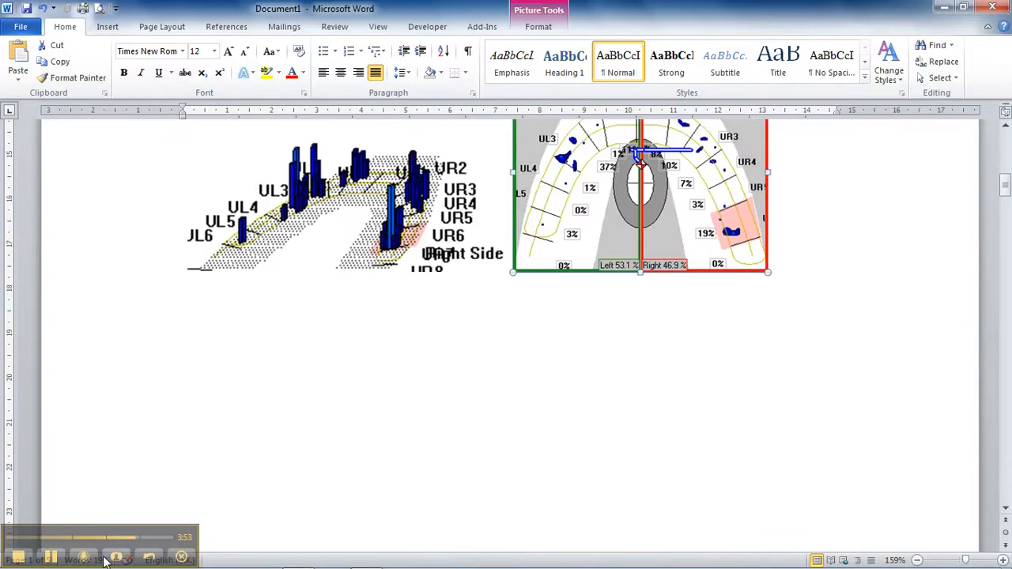